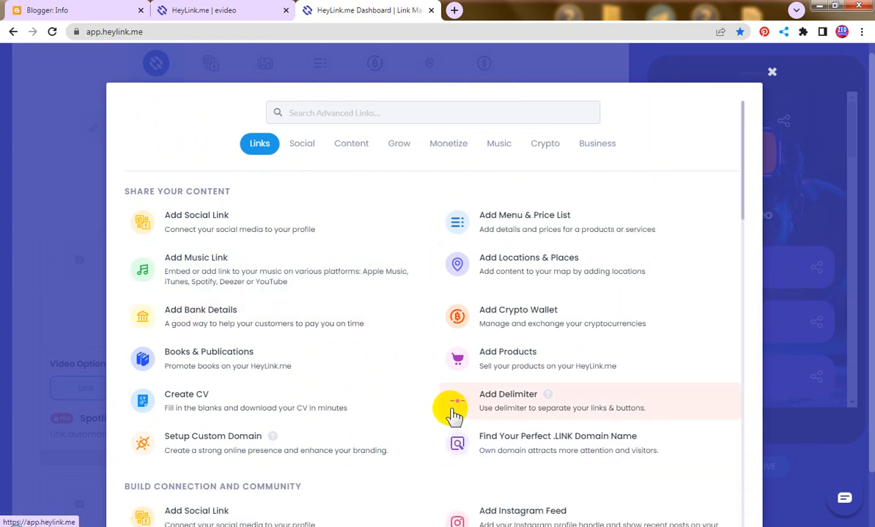
Examine the available advanced link types, including those in the Social, Content and Grow categories.
scroll(461, 382, down, 6)
scroll(544, 401, down, 10)
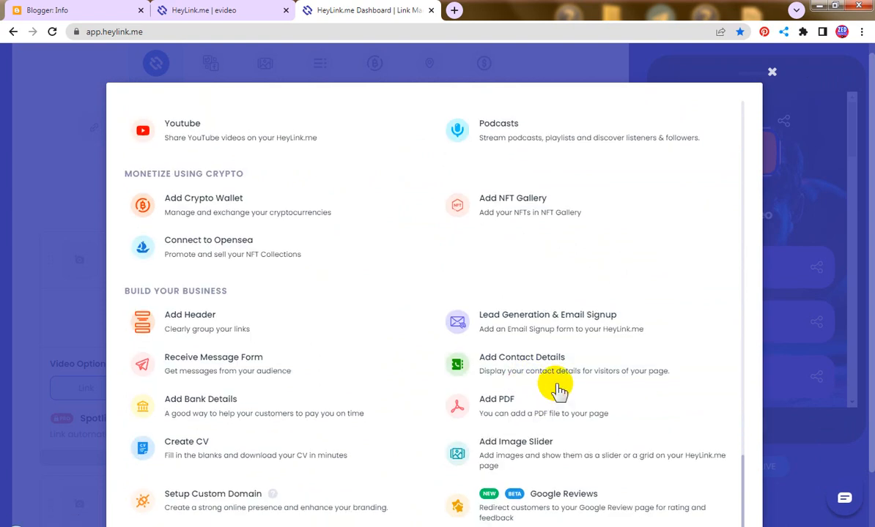
scroll(556, 392, up, 3)
scroll(558, 391, up, 3)
scroll(558, 392, up, 10)
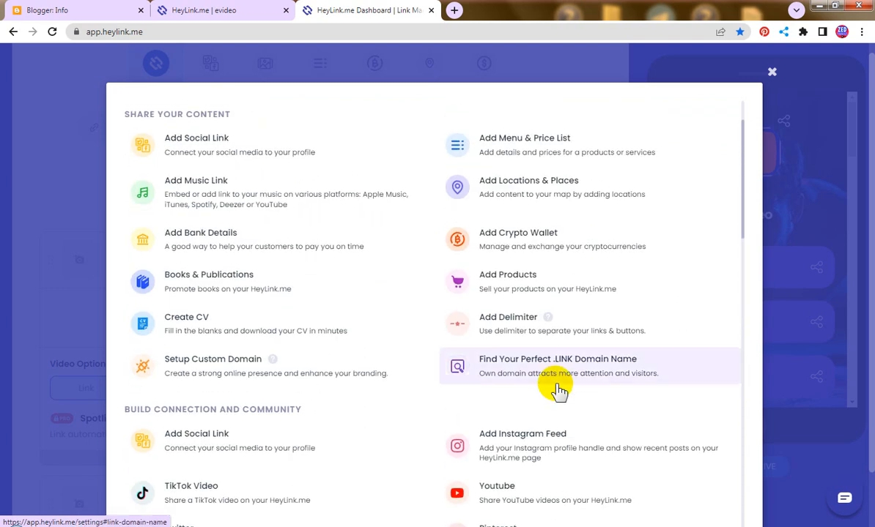
scroll(558, 391, up, 2)
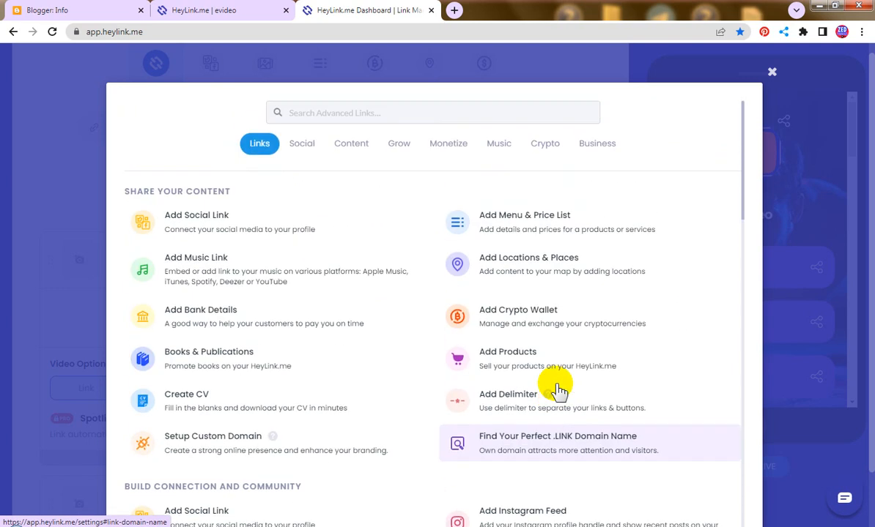
click(306, 146)
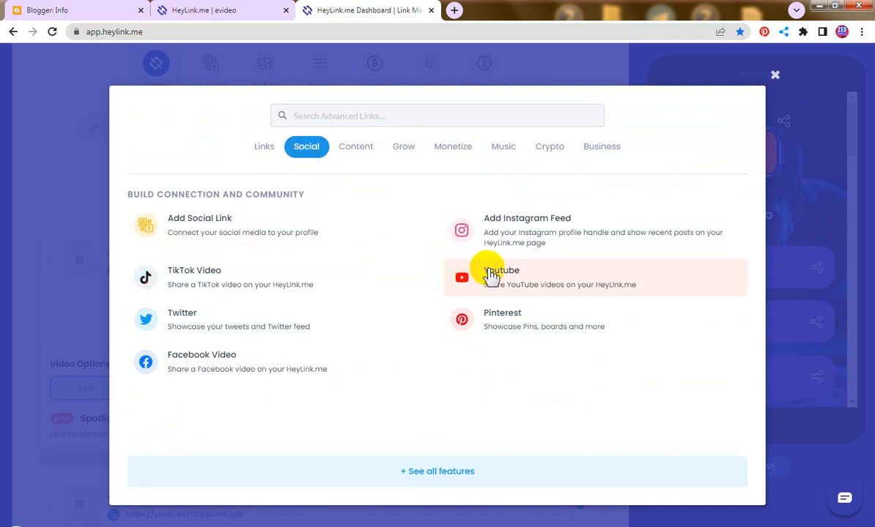
click(351, 152)
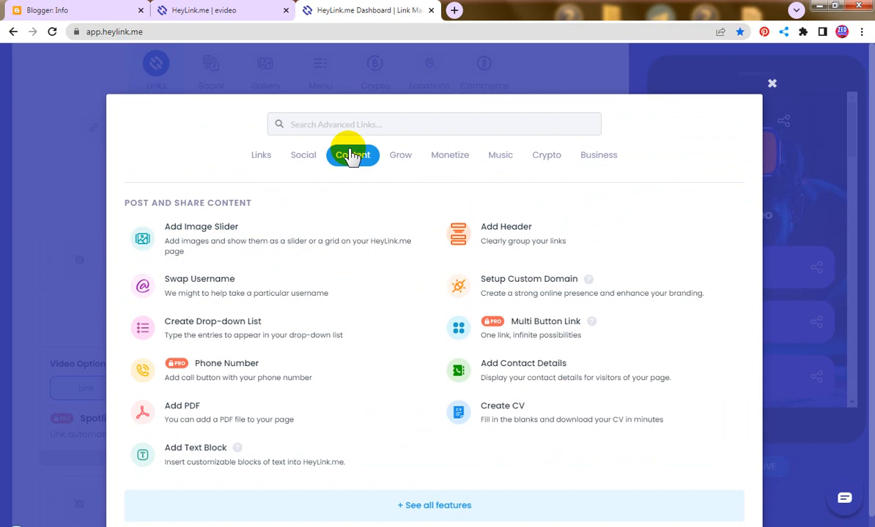
click(400, 157)
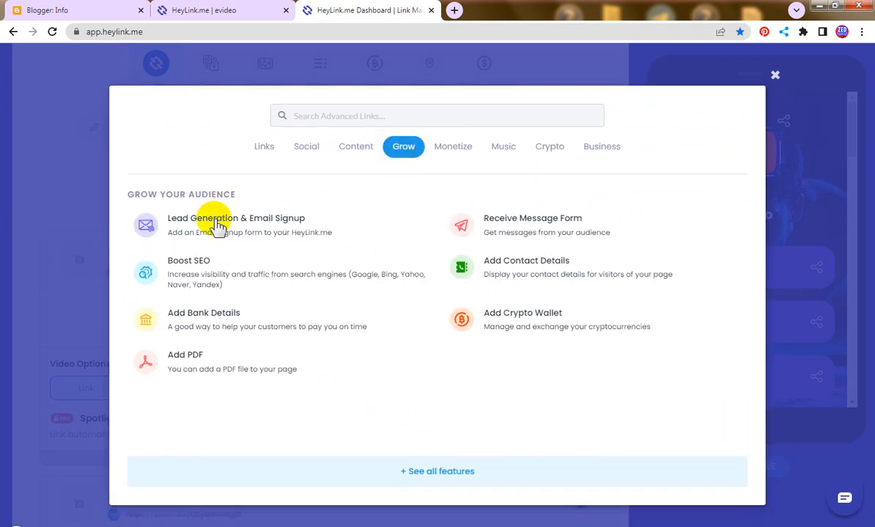
Add an Advertising banner from the Monetize category of the advanced links.
click(455, 151)
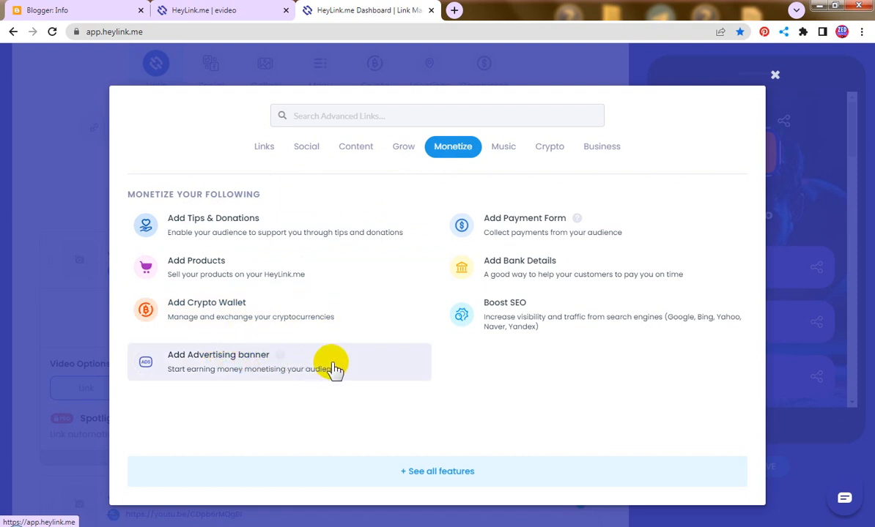
click(259, 366)
scroll(260, 366, down, 2)
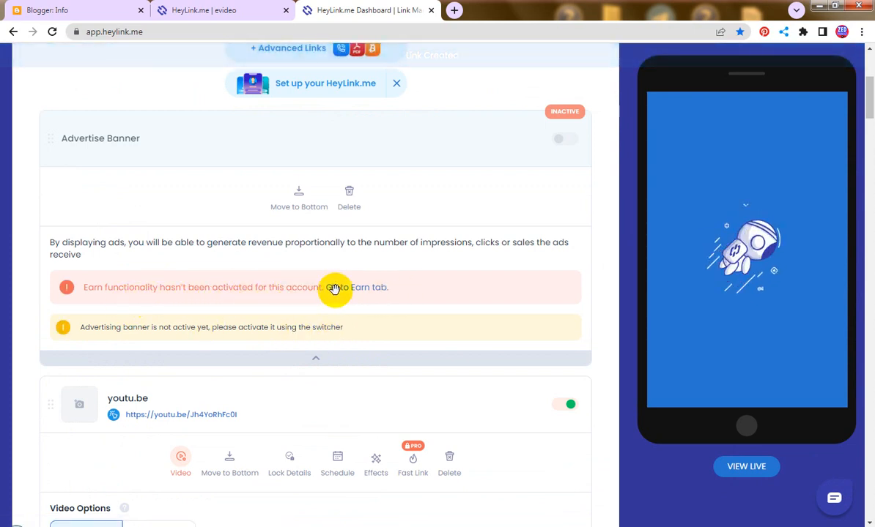
Check the tasks in the HeyLink.me setup guide and close it.
scroll(375, 323, up, 4)
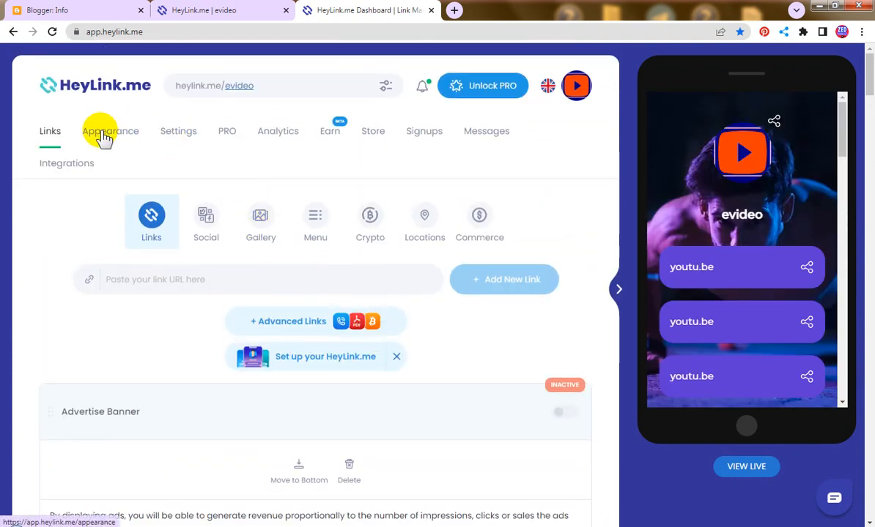
click(327, 360)
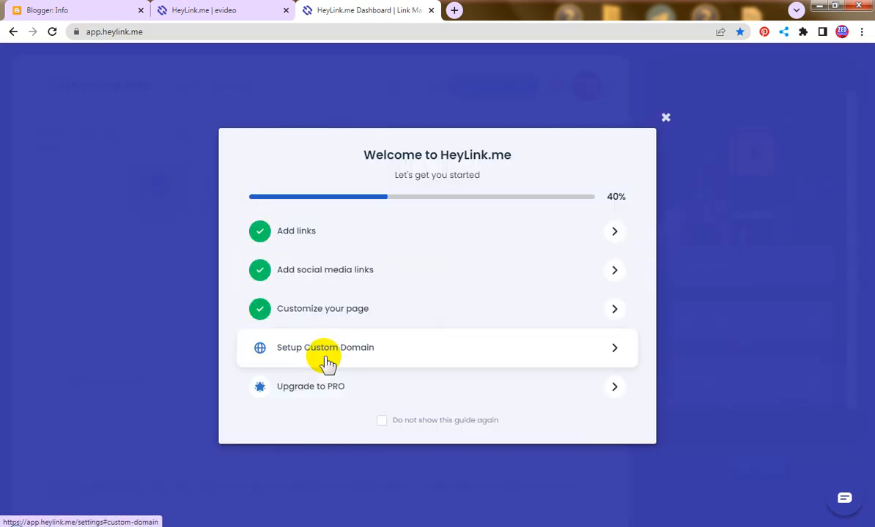
click(664, 119)
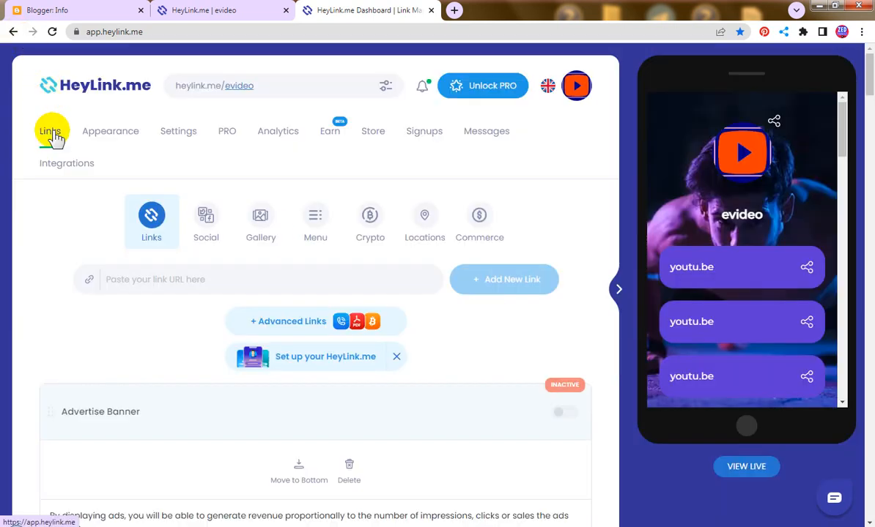
Review the selectable social platforms and all the social links already added to the page.
click(206, 216)
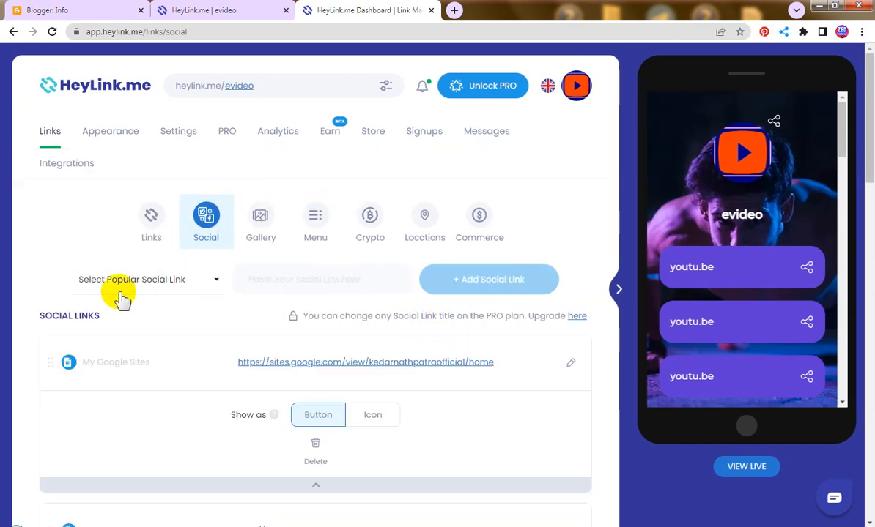
click(204, 287)
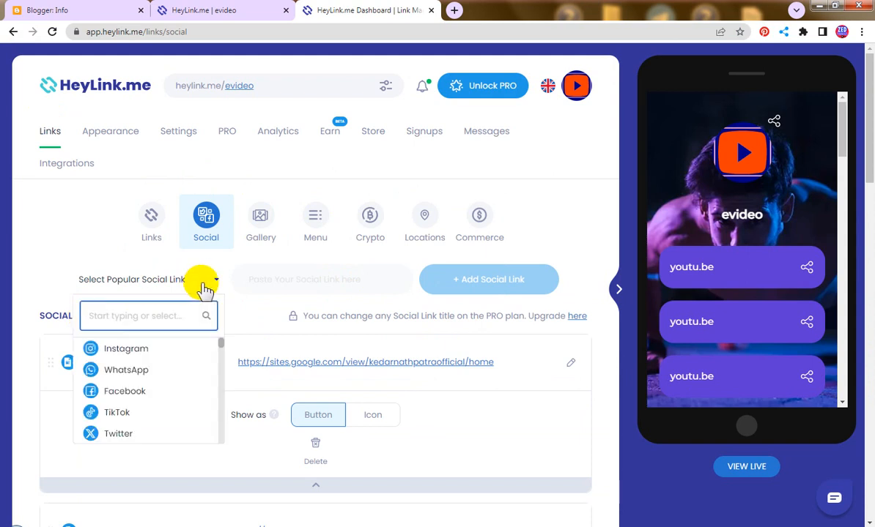
click(287, 262)
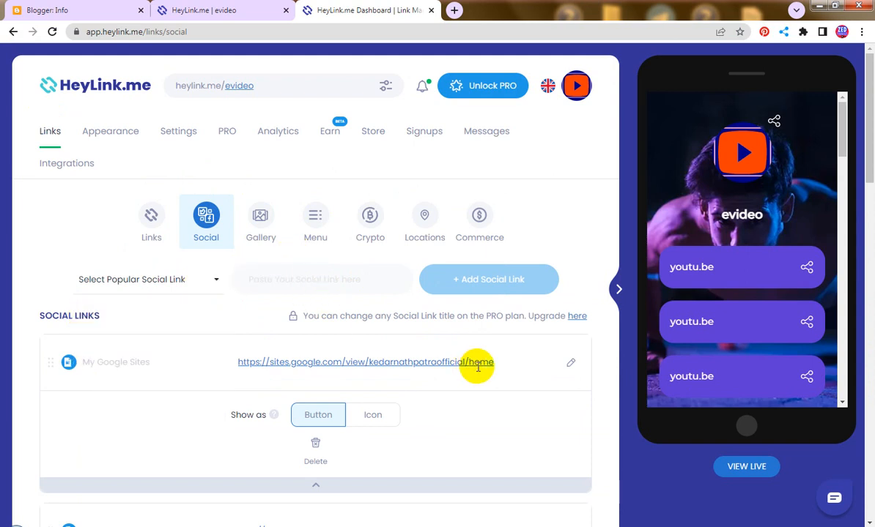
scroll(483, 365, down, 1)
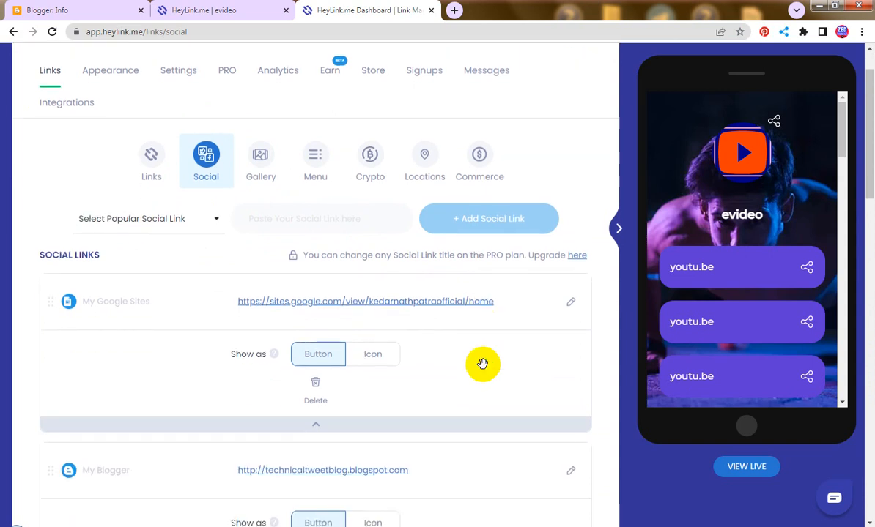
scroll(483, 364, down, 2)
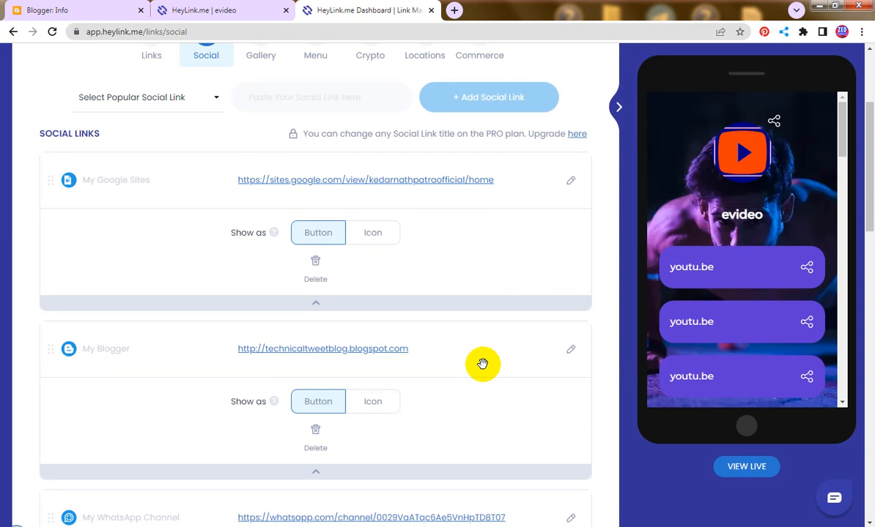
scroll(483, 364, down, 15)
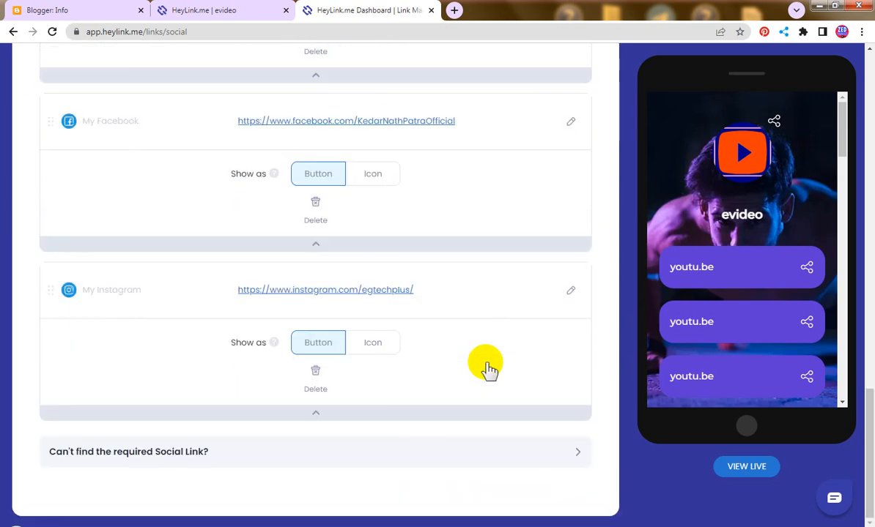
scroll(493, 381, up, 1)
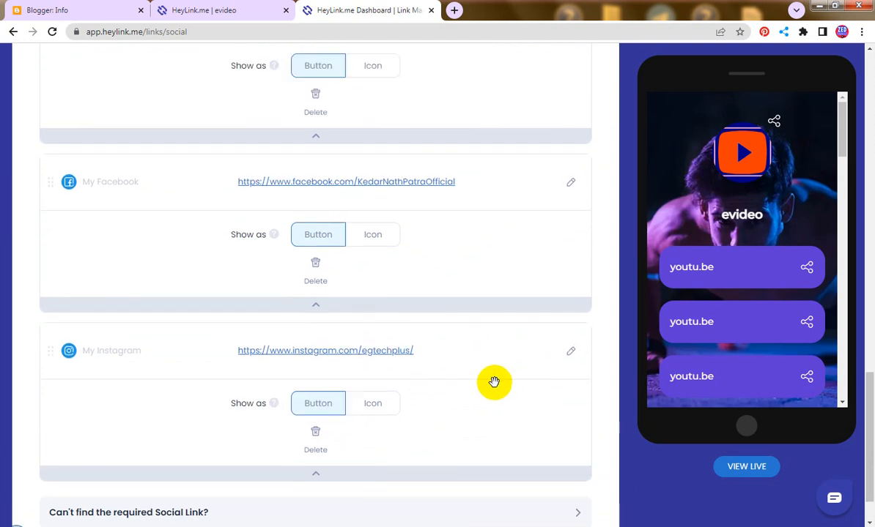
scroll(496, 383, down, 1)
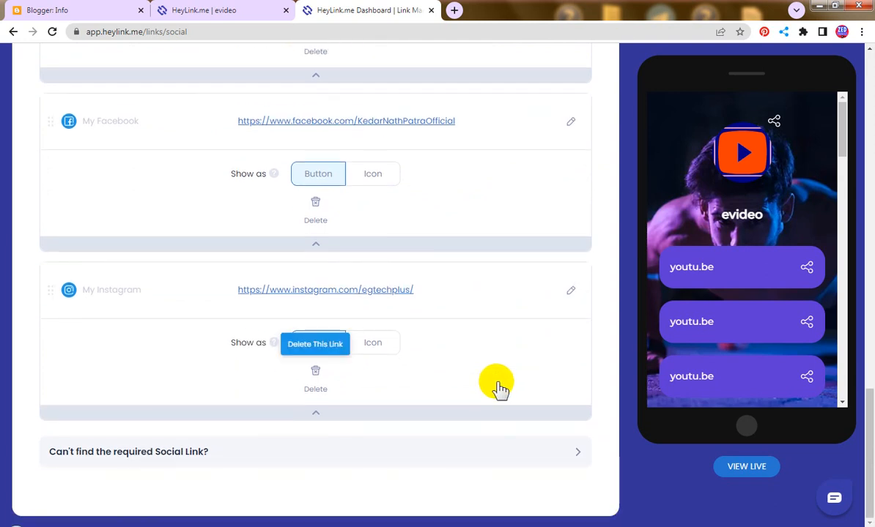
scroll(497, 387, up, 15)
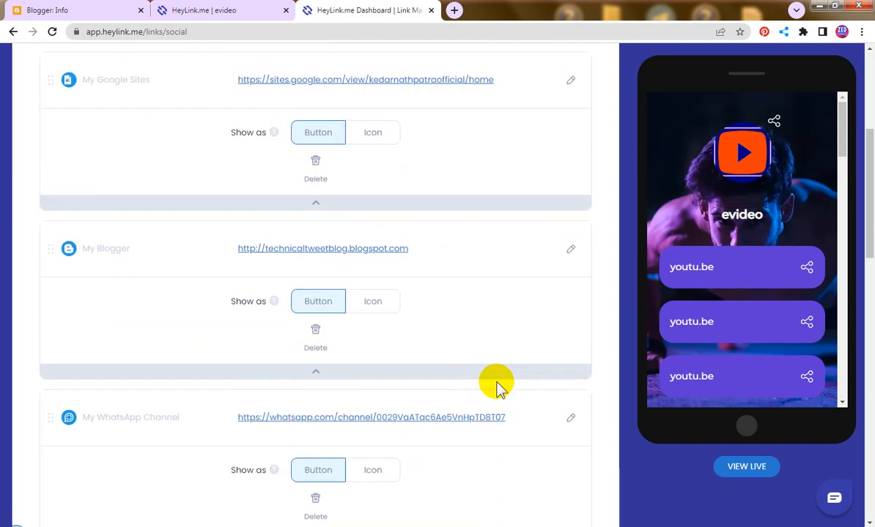
scroll(496, 387, up, 5)
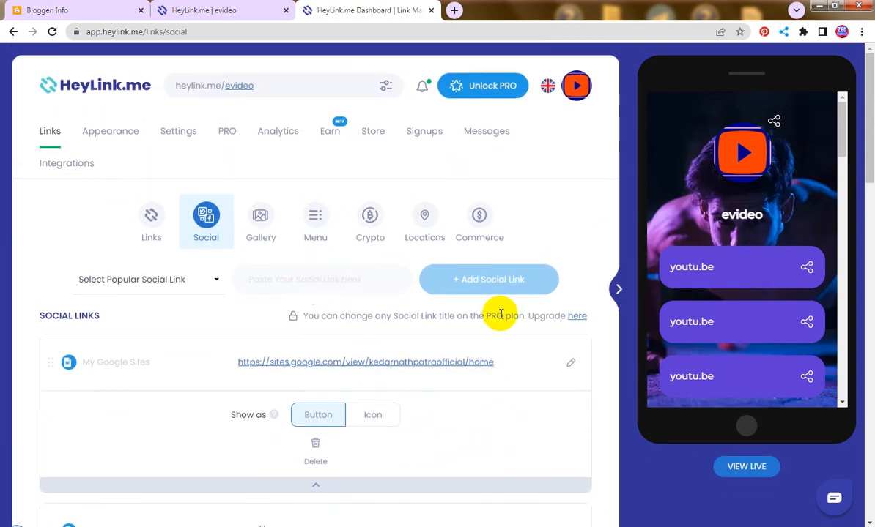
Examine the Appearance settings and page preview, including the sharing options for the profile username and short username.
click(113, 142)
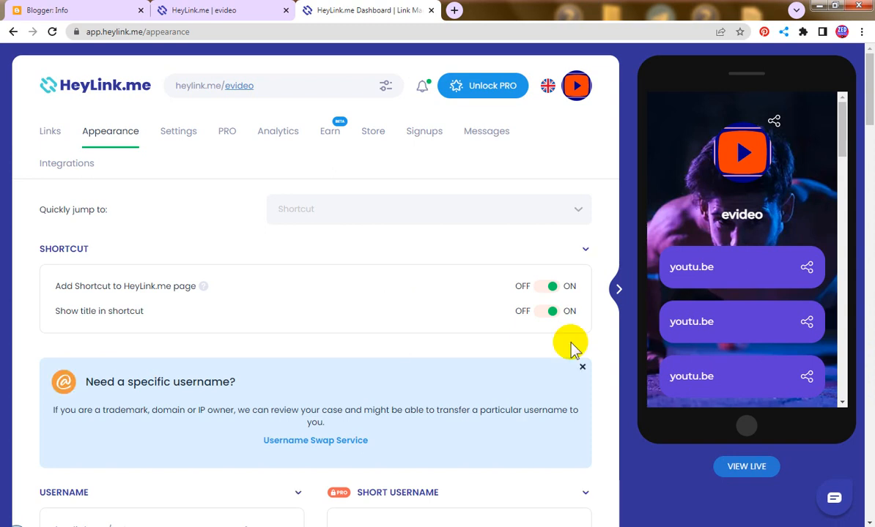
scroll(775, 275, down, 8)
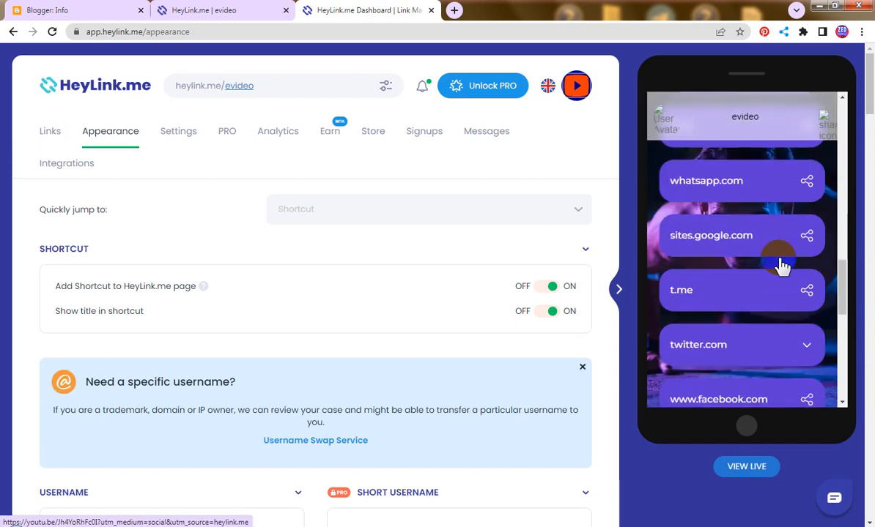
scroll(779, 278, down, 6)
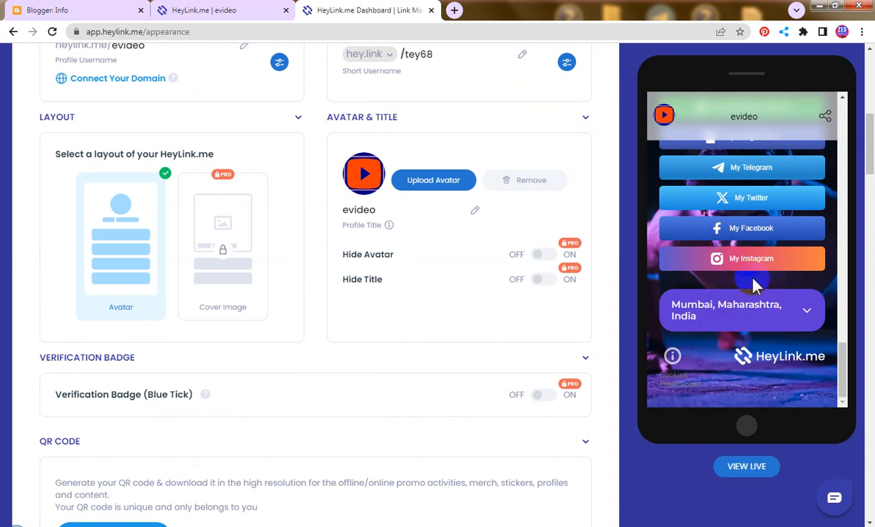
scroll(394, 304, up, 2)
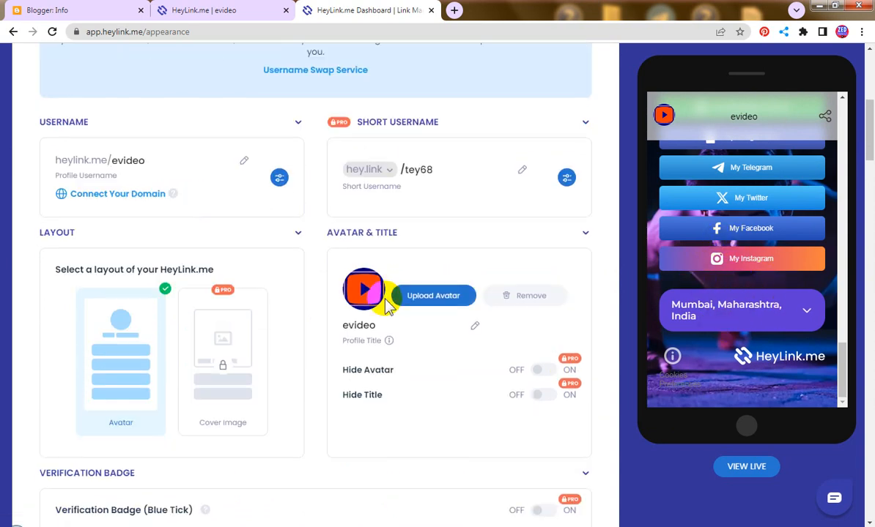
scroll(386, 304, up, 5)
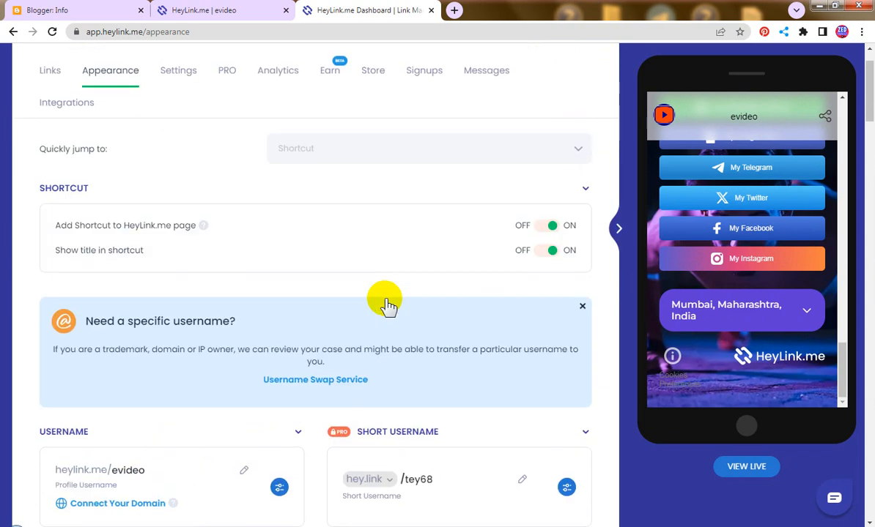
scroll(385, 302, down, 6)
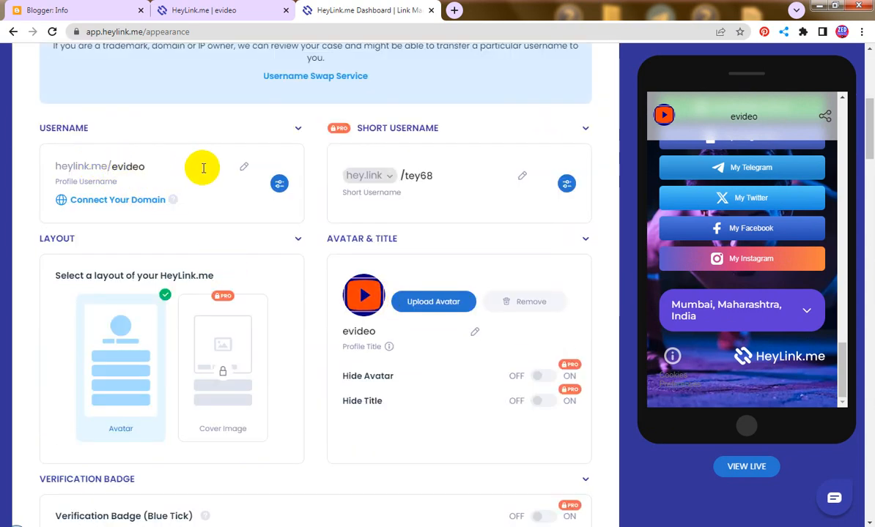
click(281, 188)
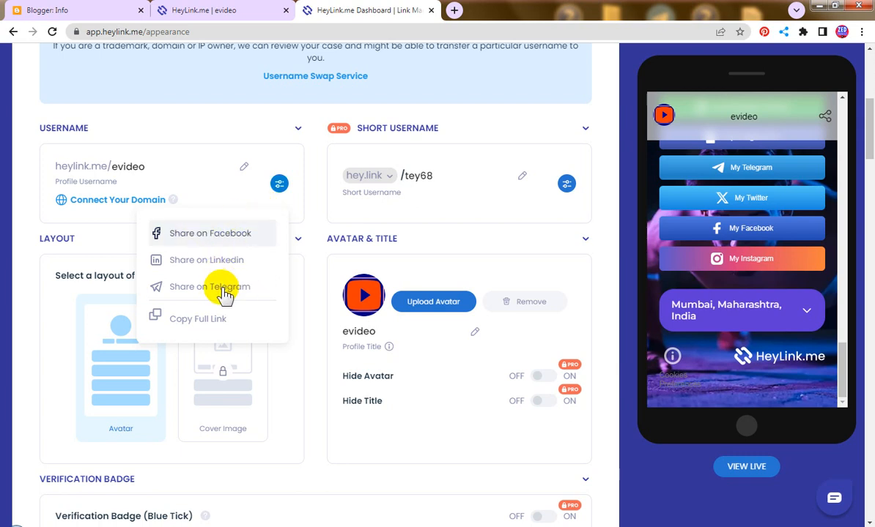
click(565, 188)
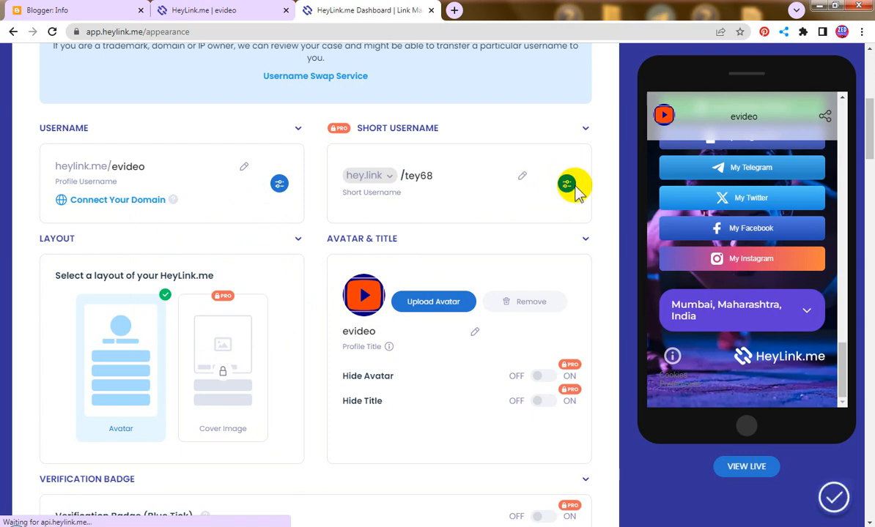
Generate the page's QR code and download it as a PNG image.
scroll(322, 273, down, 2)
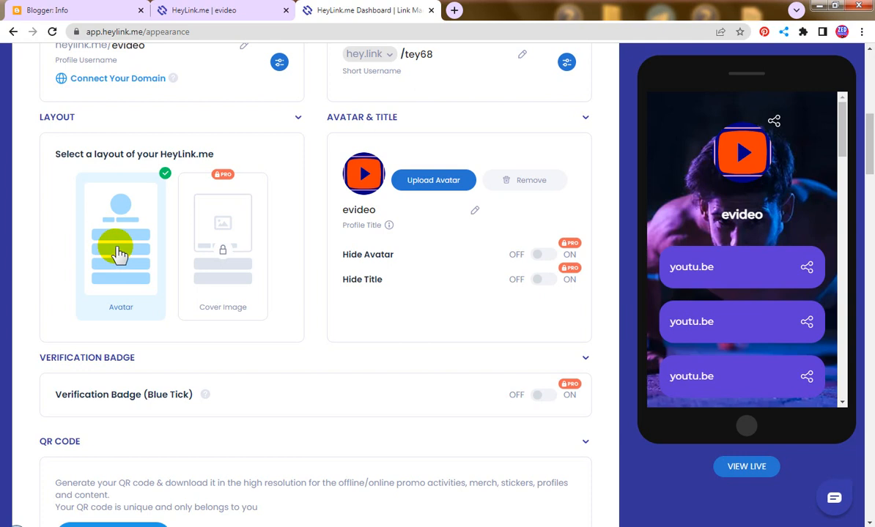
scroll(121, 260, down, 2)
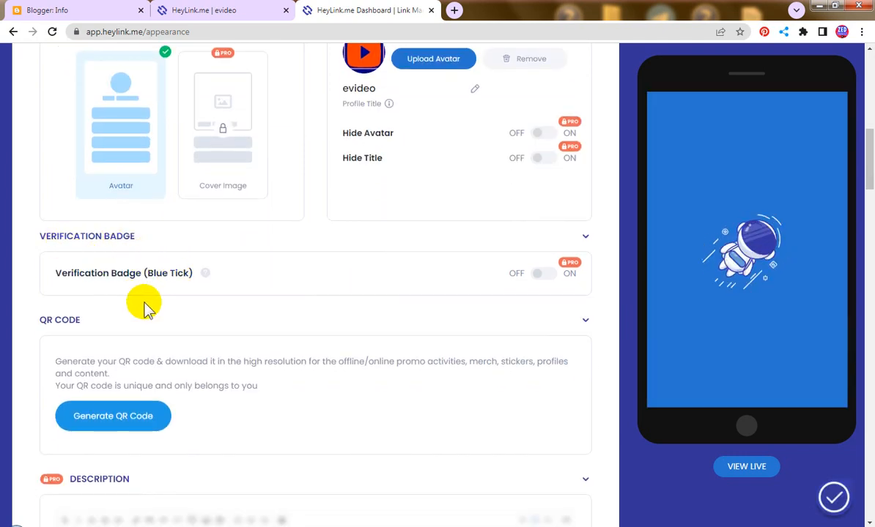
scroll(183, 307, down, 2)
scroll(183, 306, down, 1)
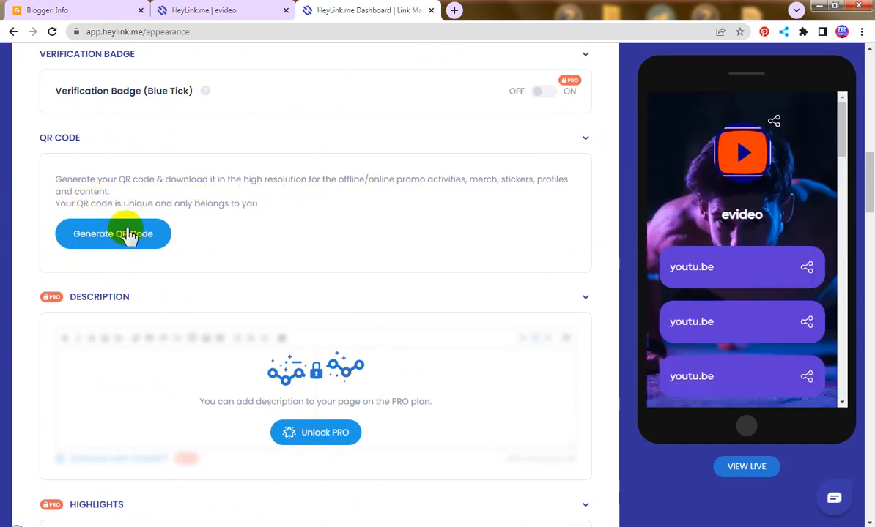
click(148, 243)
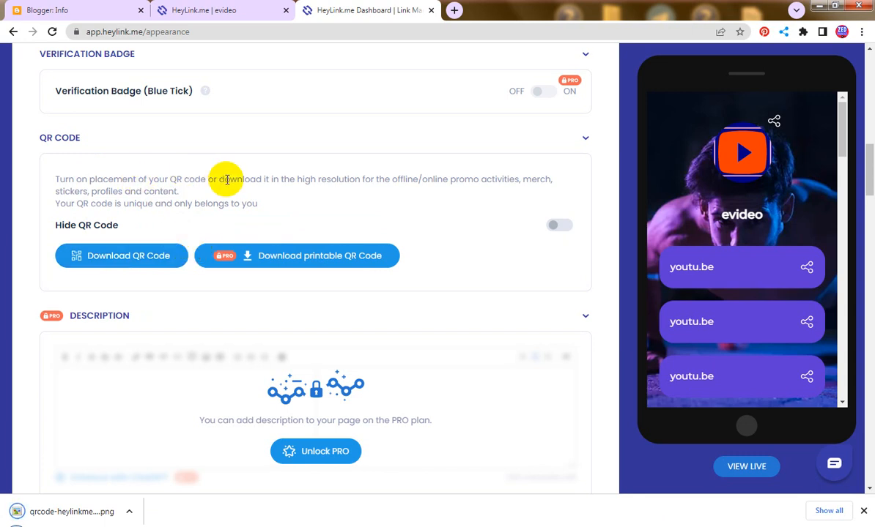
click(220, 270)
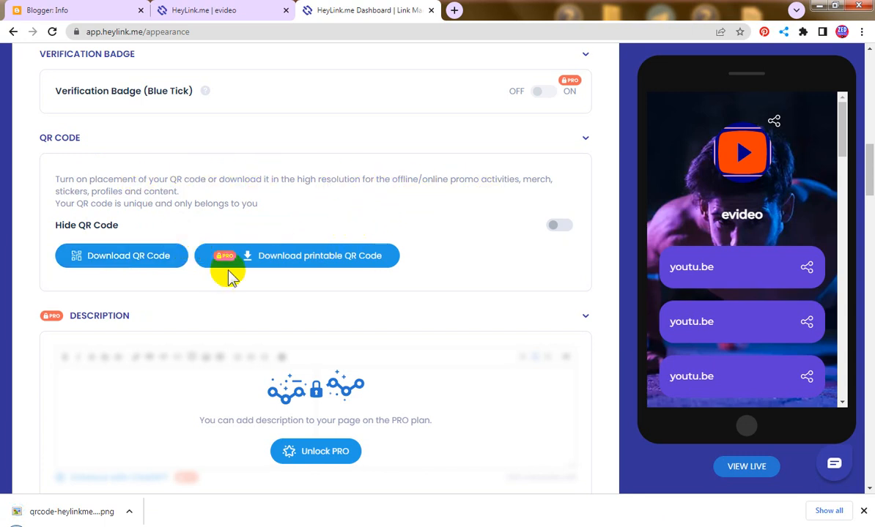
scroll(283, 293, down, 5)
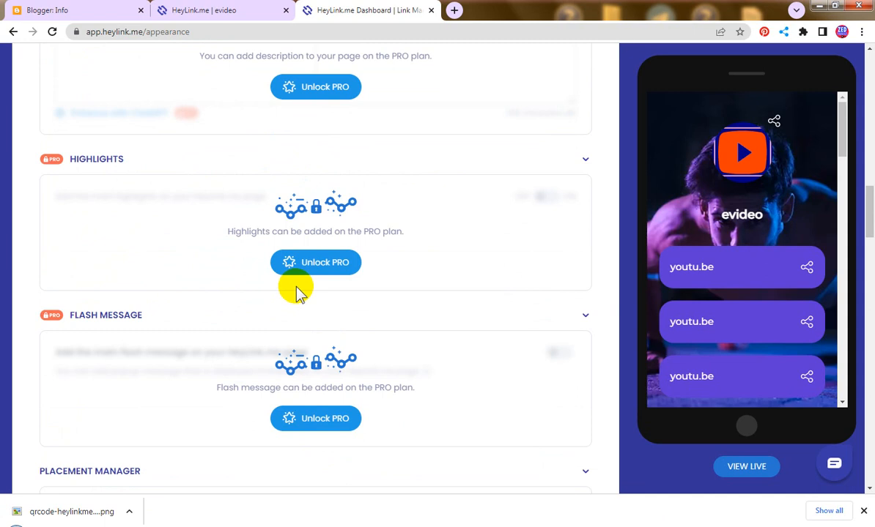
In the Placement Manager, move Social Links to the top of the order and place Sliders above Links.
scroll(297, 293, down, 3)
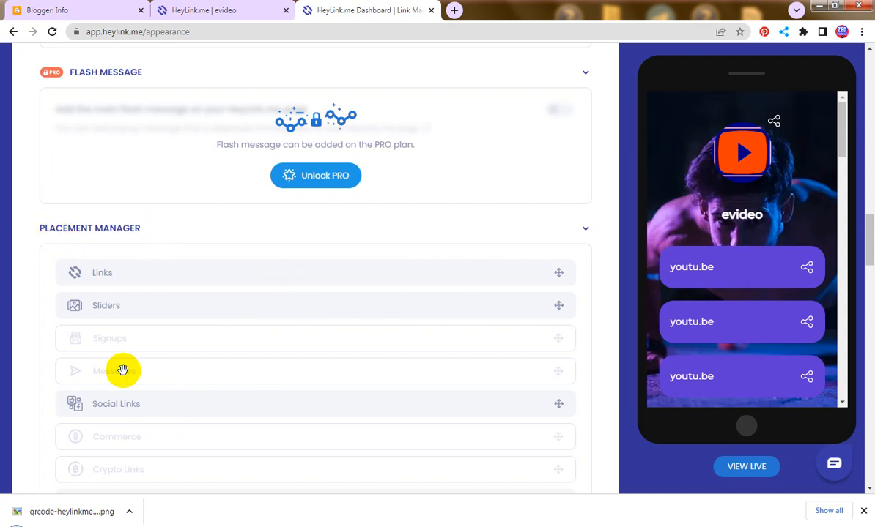
drag(137, 408, 141, 279)
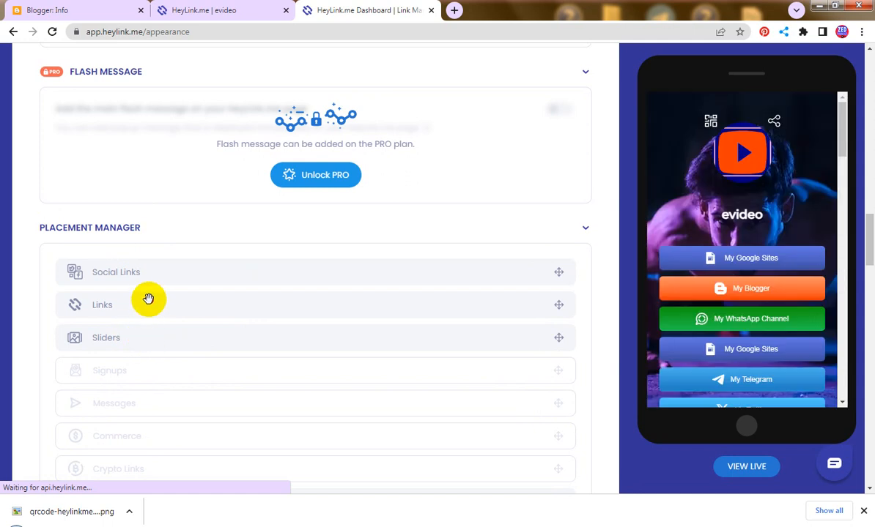
drag(150, 295, 155, 295)
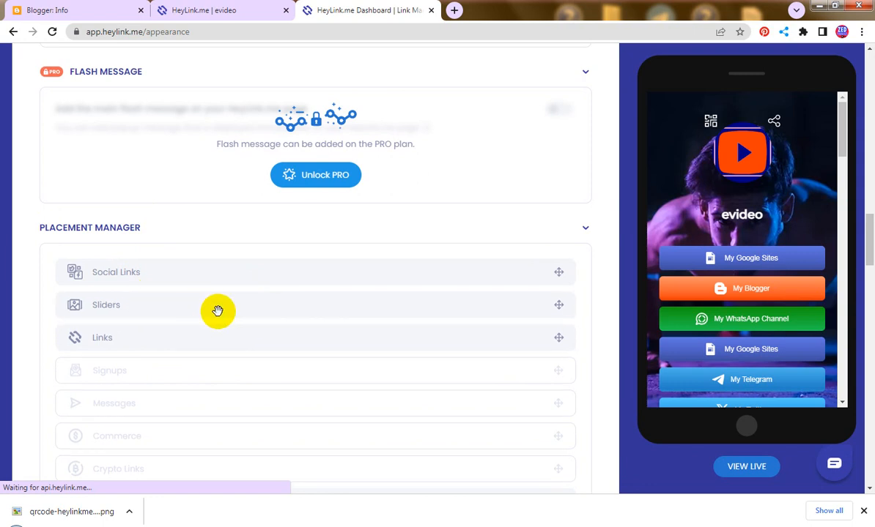
Place Menu between Sliders and Links in the Placement Manager, and move Locations & Maps directly below Links.
scroll(285, 370, down, 3)
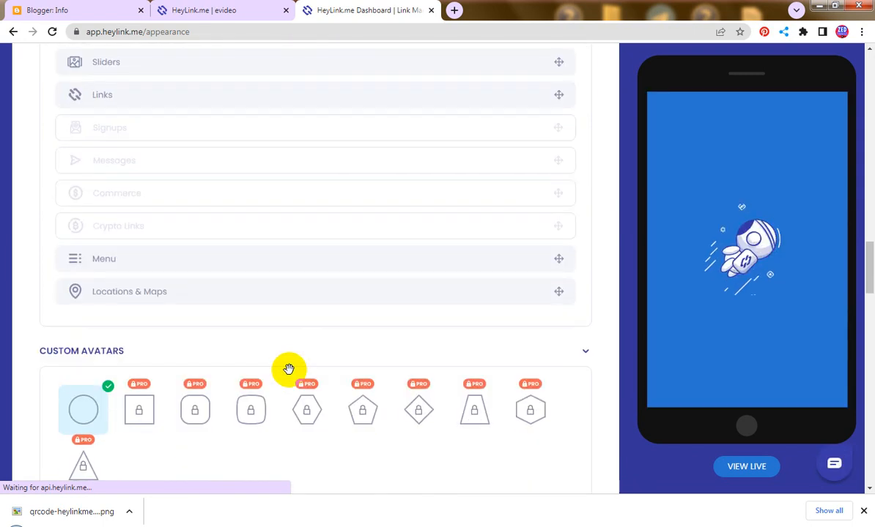
scroll(288, 368, up, 2)
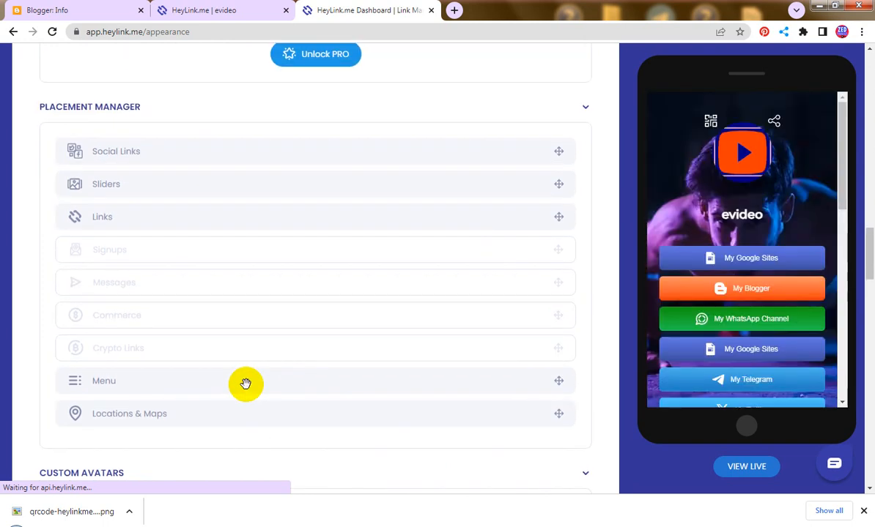
scroll(246, 384, up, 1)
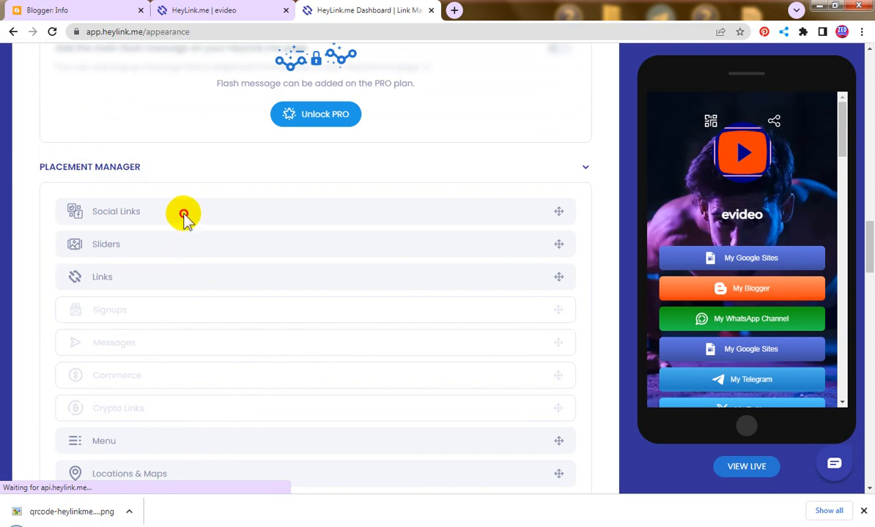
drag(185, 211, 169, 327)
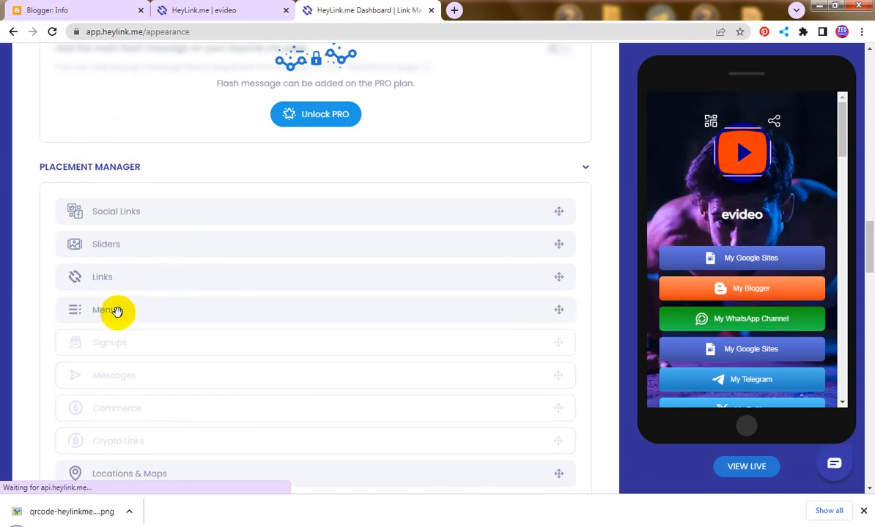
drag(123, 268, 125, 272)
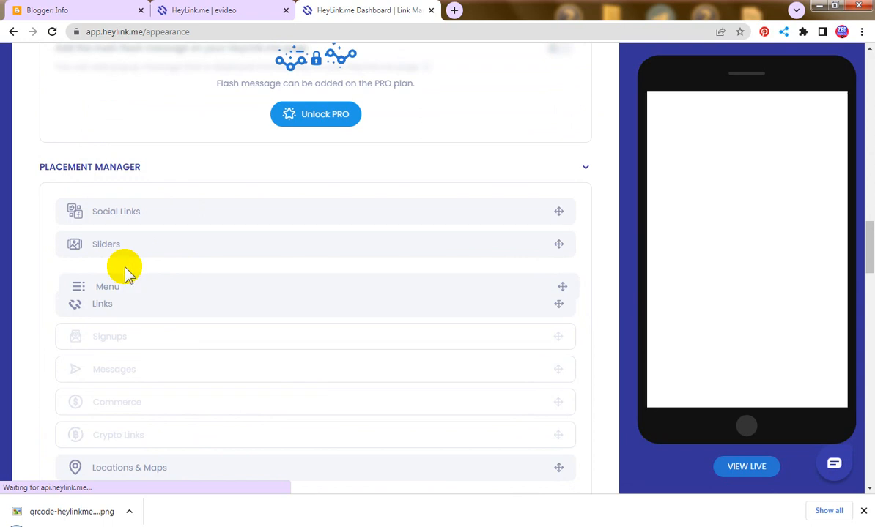
scroll(761, 354, down, 3)
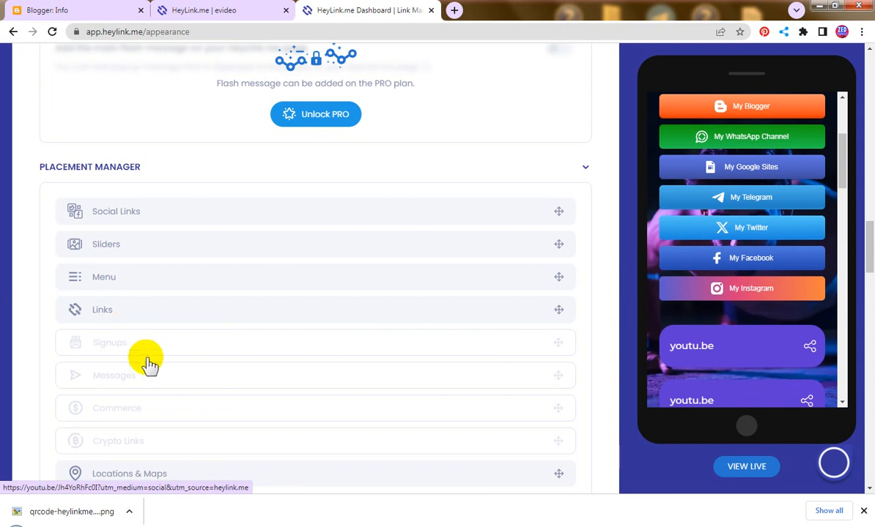
scroll(150, 360, down, 2)
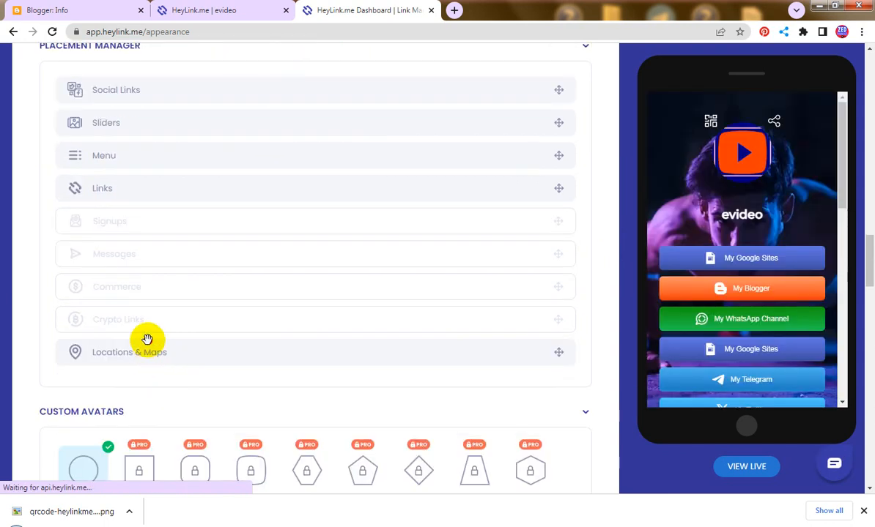
drag(144, 208, 152, 187)
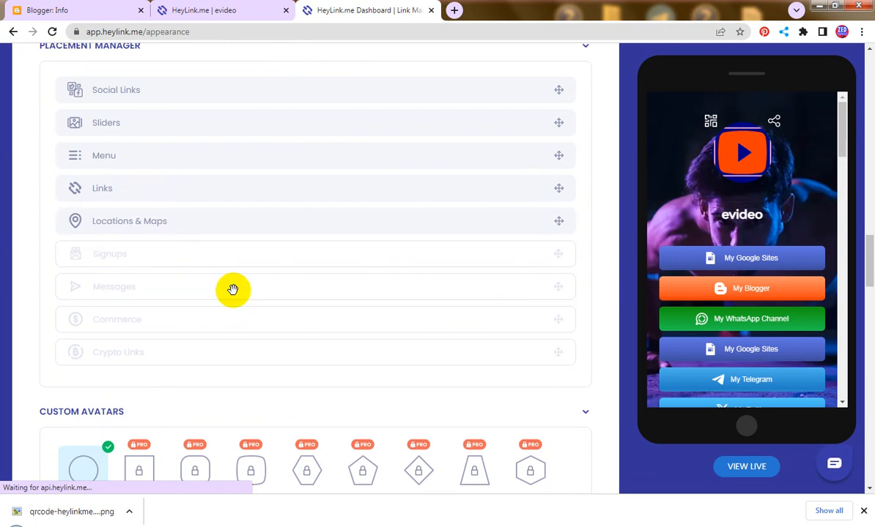
Review the remaining Appearance settings, including custom avatars, pre-made themes, header and links text alignment, favicon and footer.
scroll(262, 339, down, 9)
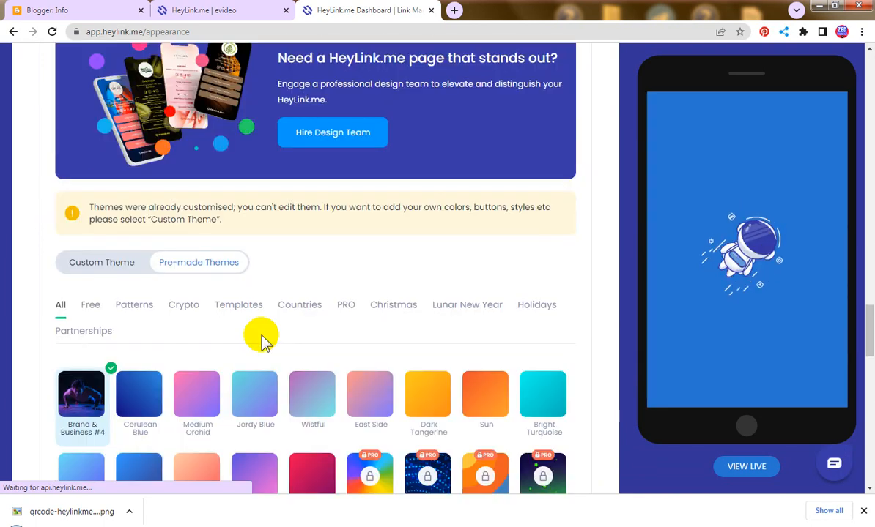
scroll(277, 358, down, 10)
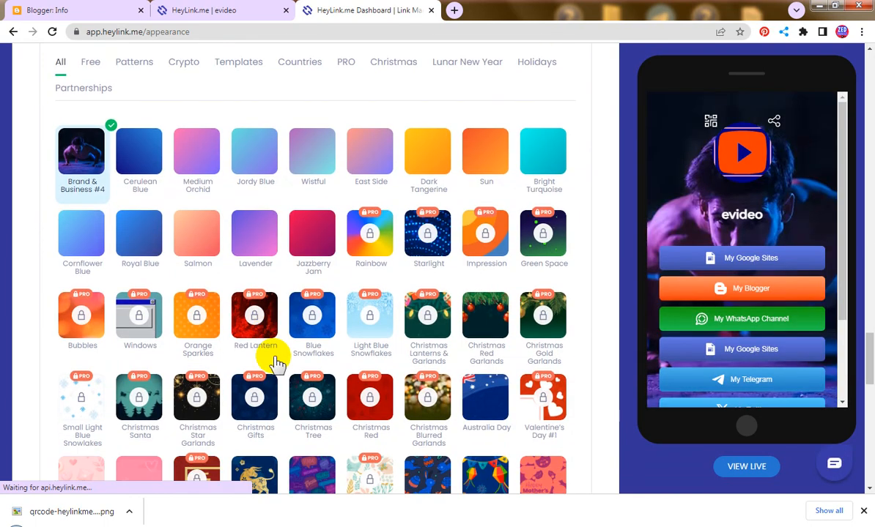
scroll(277, 359, down, 1)
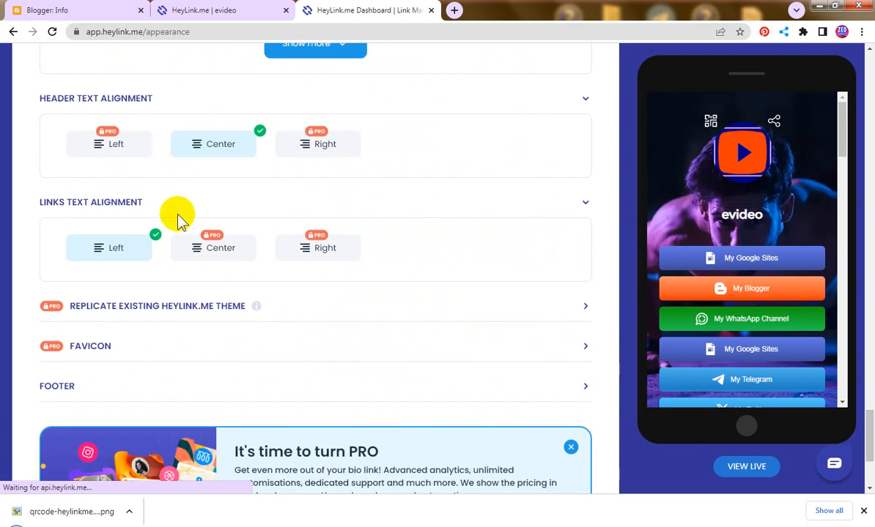
scroll(279, 324, down, 2)
scroll(281, 321, down, 1)
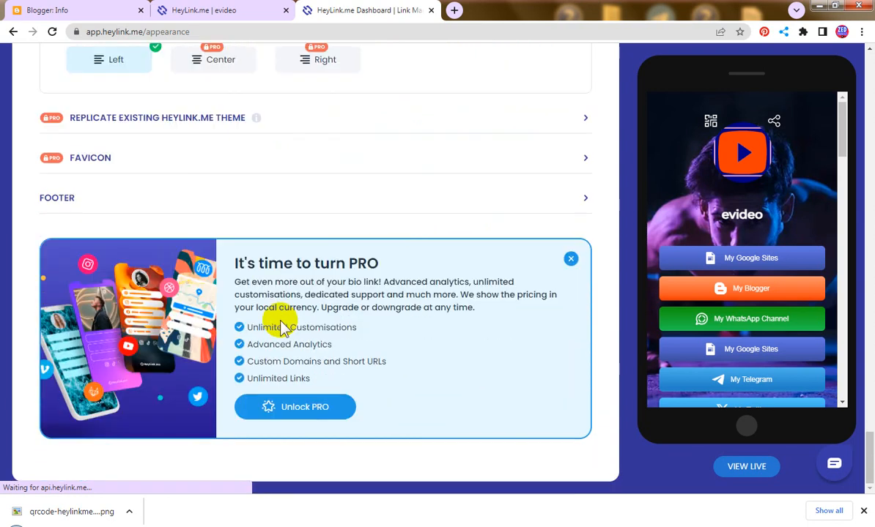
scroll(260, 325, up, 15)
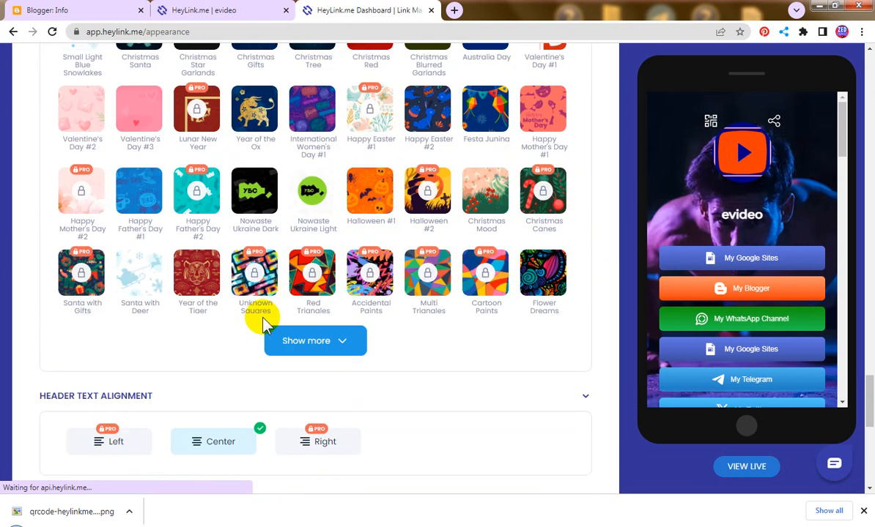
scroll(264, 322, up, 10)
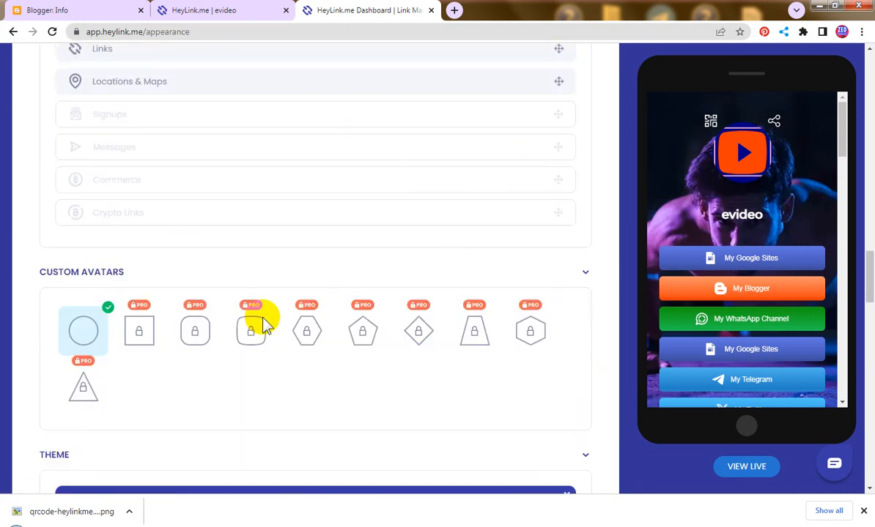
scroll(264, 323, up, 5)
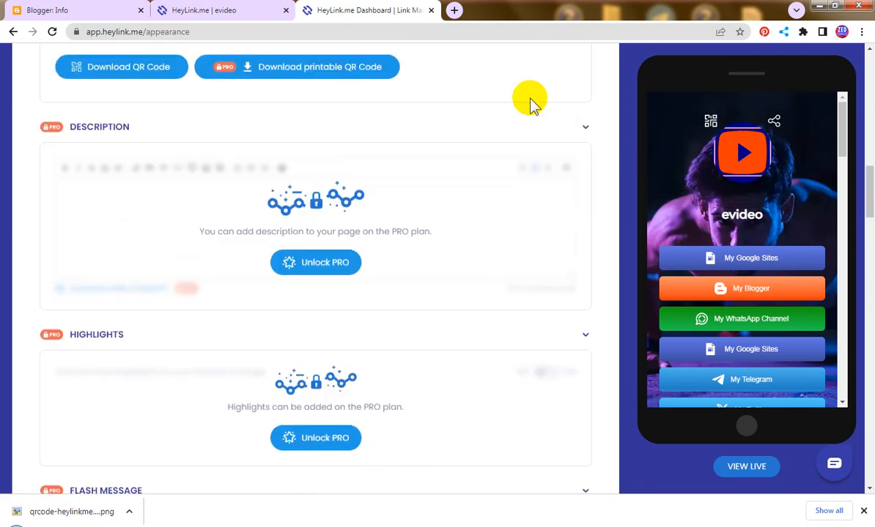
Display the page's QR code in the phone preview and look back over the Appearance sections from Shortcut to Placement Manager.
click(711, 123)
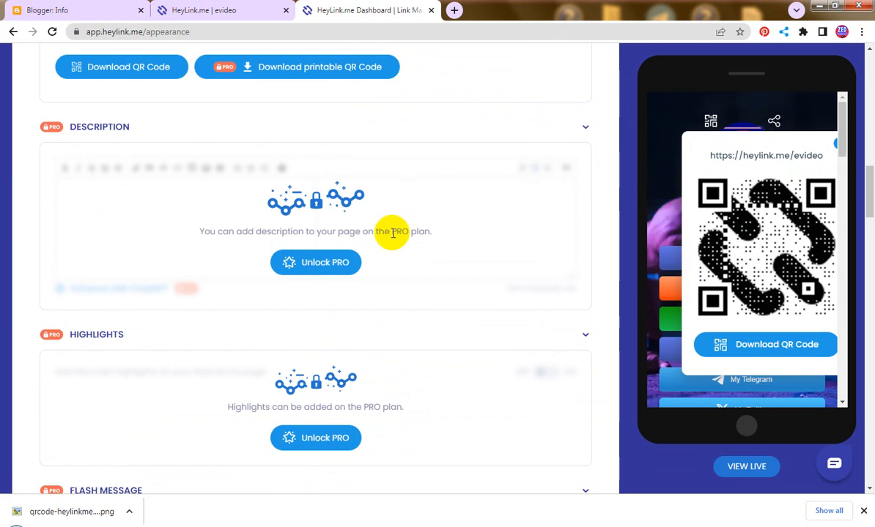
scroll(390, 233, up, 6)
scroll(396, 240, up, 5)
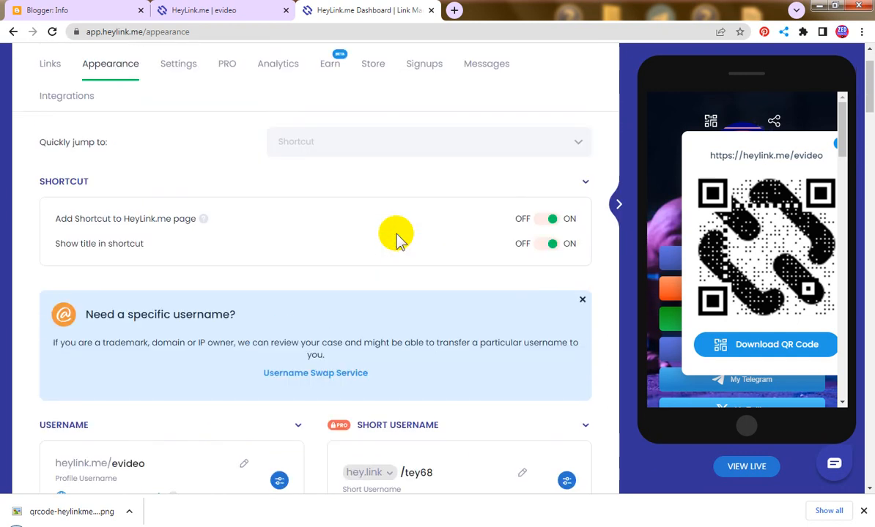
scroll(397, 241, down, 7)
scroll(396, 240, down, 5)
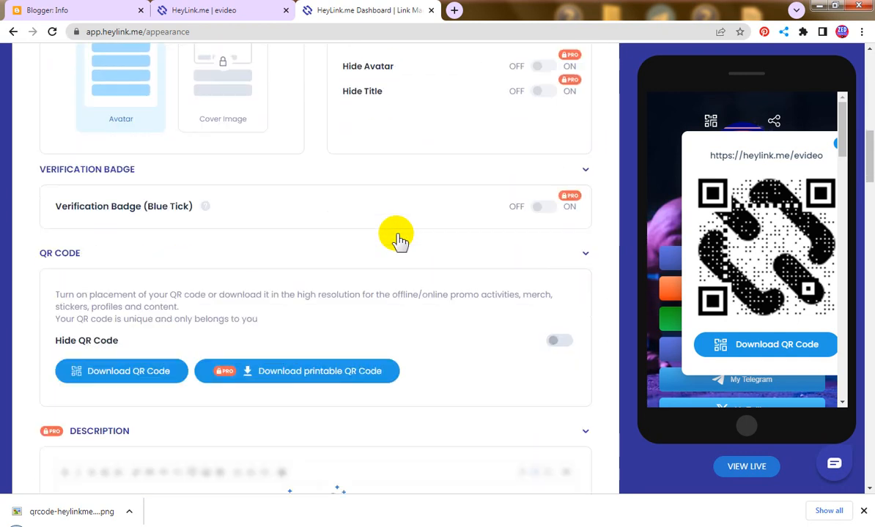
scroll(396, 233, down, 3)
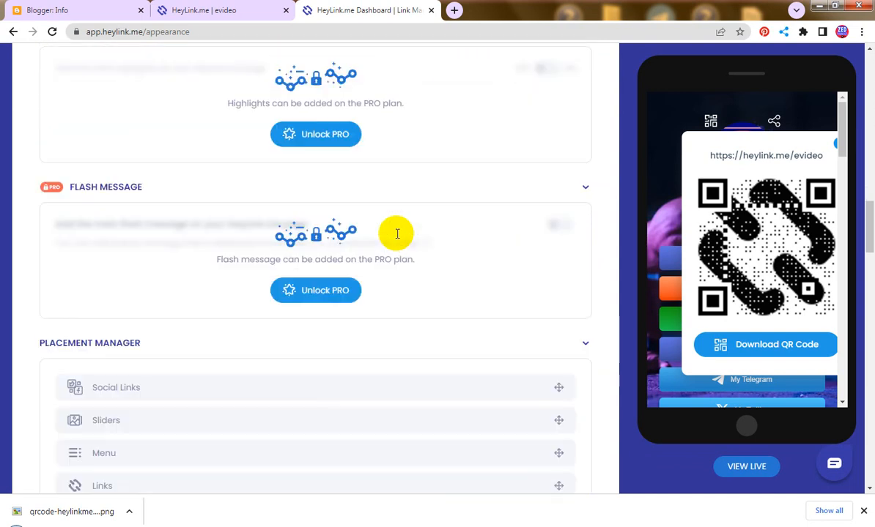